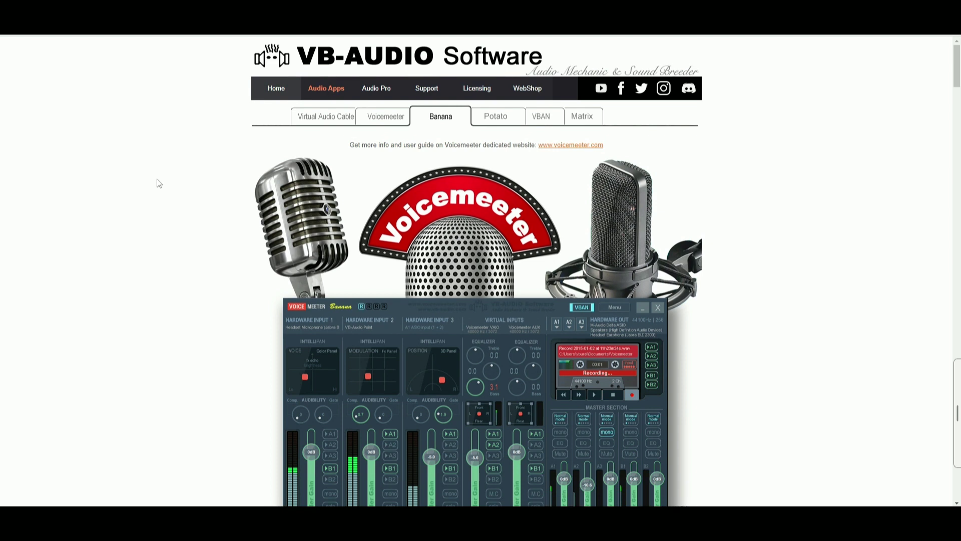
# - Scroll the Voicemeeter Banana product page to the EXE download package, highlight its heading, then scroll back up
pyautogui.scroll(-3, 157, 183)
pyautogui.scroll(-3, 152, 183)
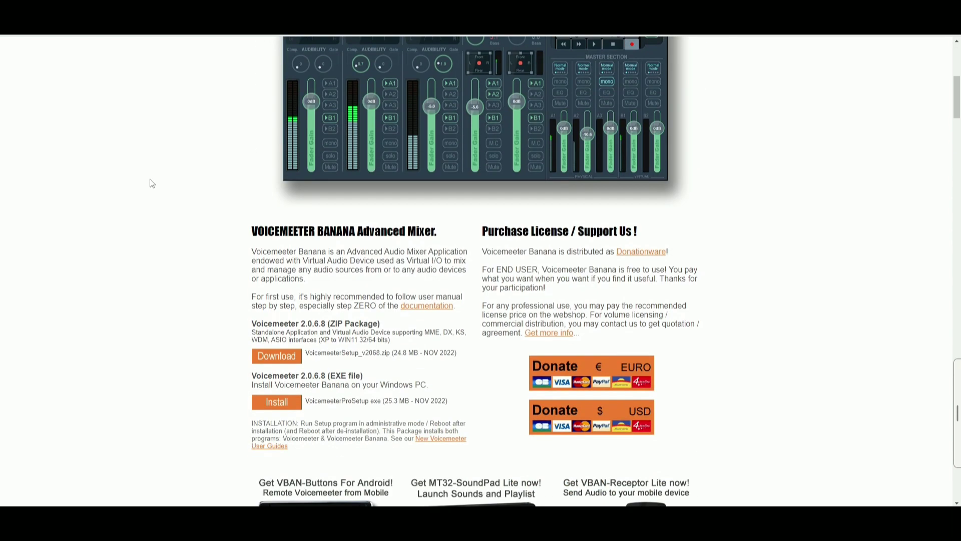
pyautogui.scroll(6, 152, 183)
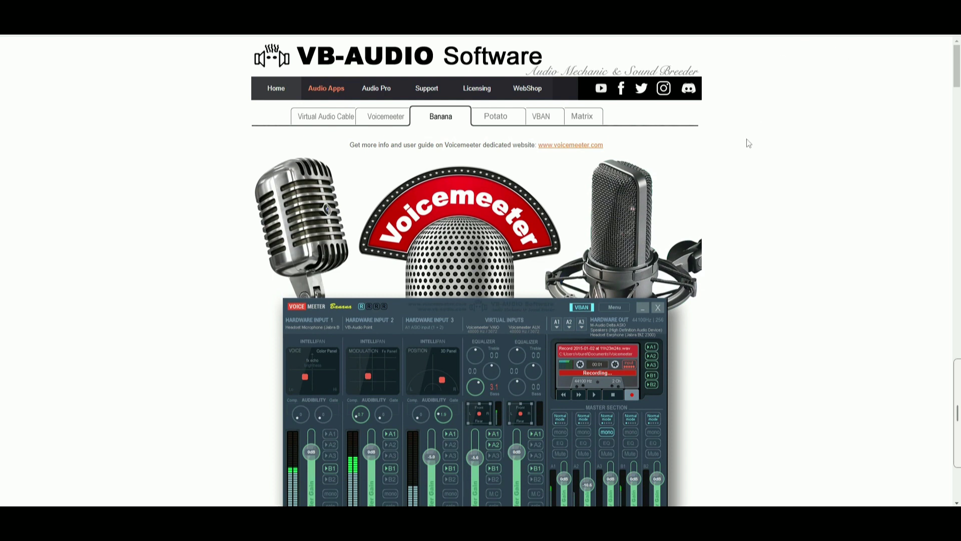
pyautogui.scroll(-2, 177, 204)
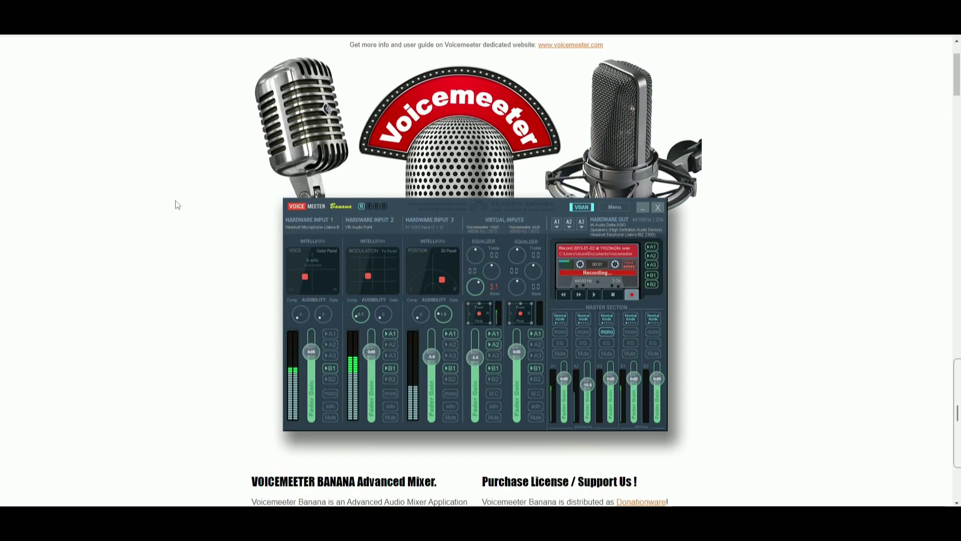
pyautogui.scroll(-7, 176, 205)
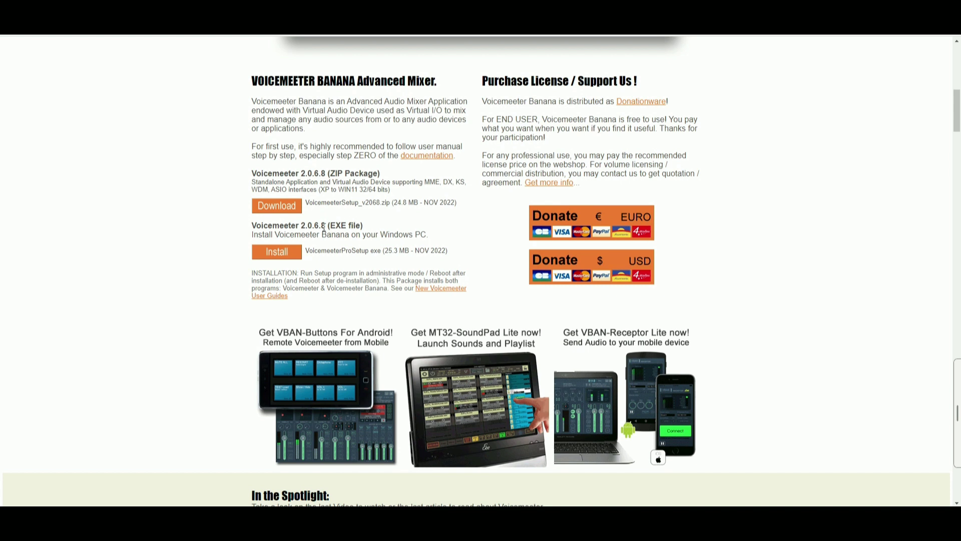
pyautogui.moveTo(336, 225); pyautogui.dragTo(392, 231)
pyautogui.click(338, 250)
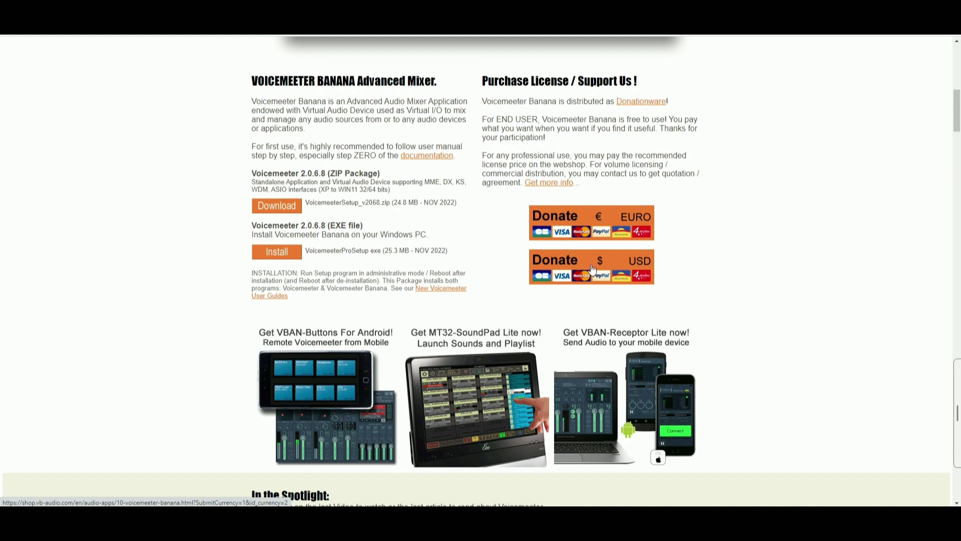
pyautogui.scroll(10, 754, 199)
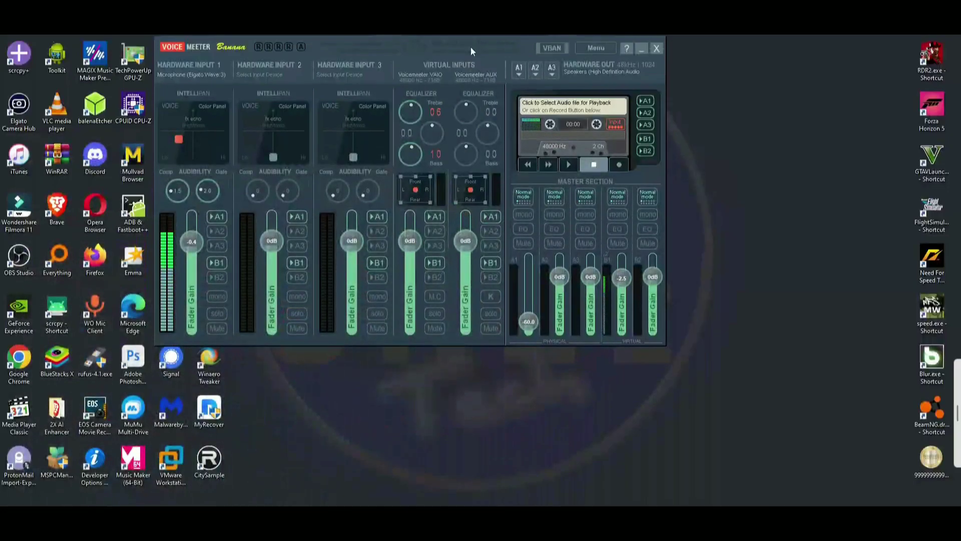
pyautogui.moveTo(470, 46); pyautogui.dragTo(596, 72)
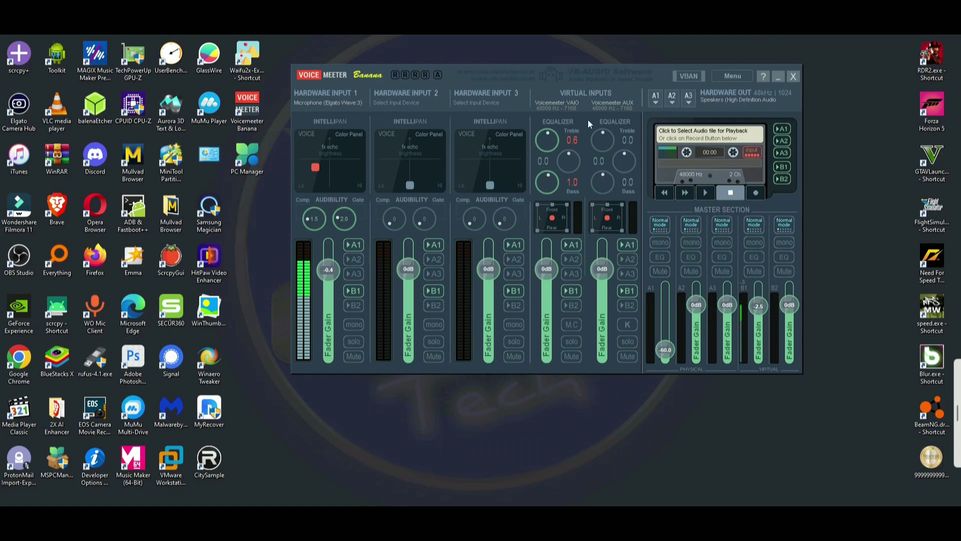
pyautogui.click(655, 100)
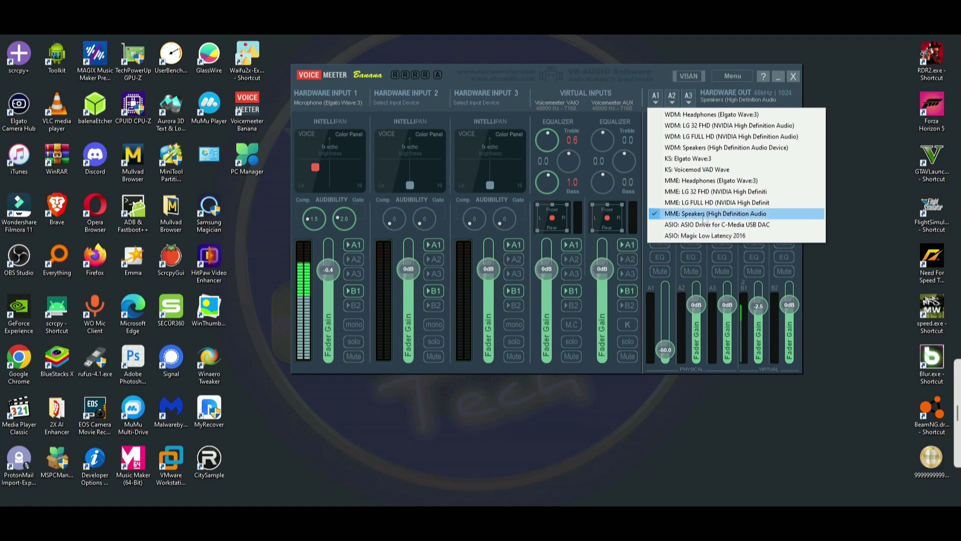
pyautogui.click(628, 71)
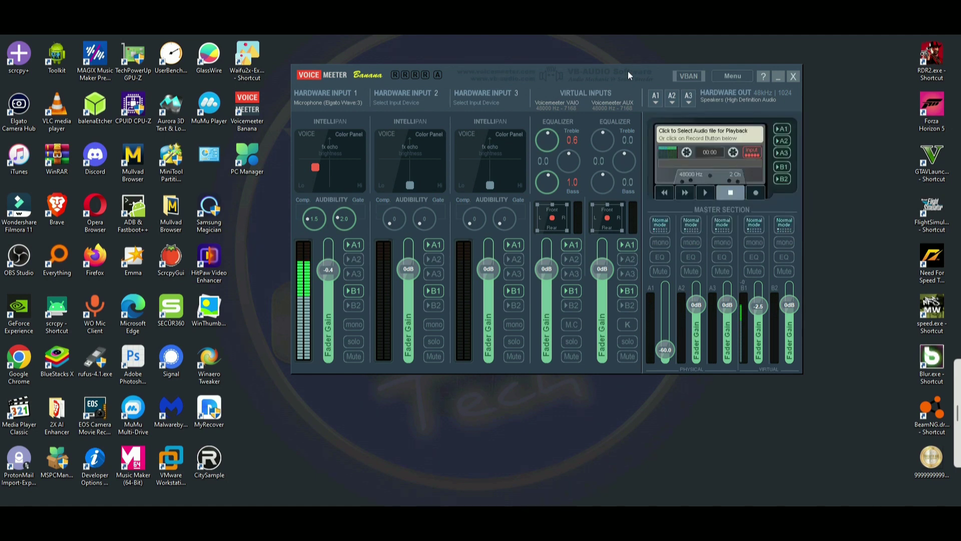
pyautogui.click(331, 102)
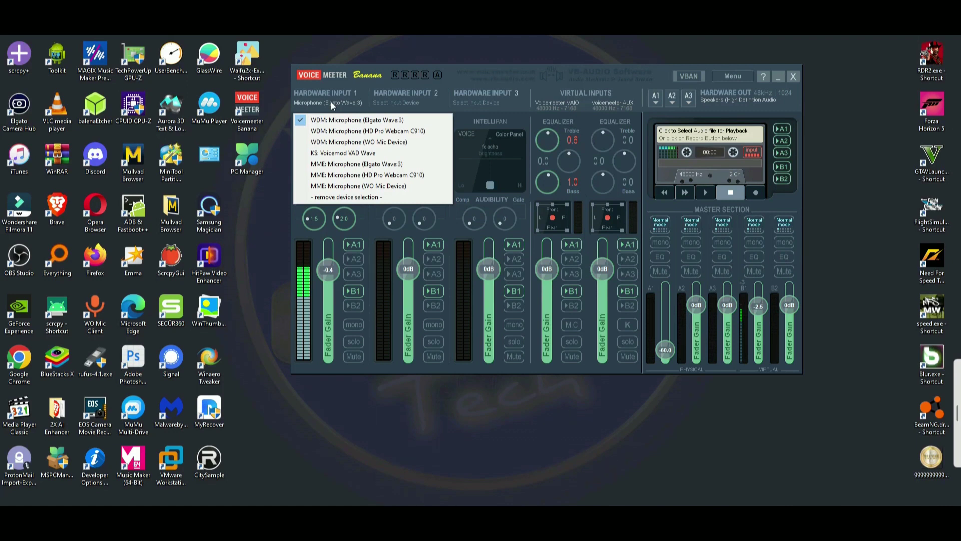
pyautogui.click(541, 74)
pyautogui.moveTo(542, 73); pyautogui.dragTo(529, 73)
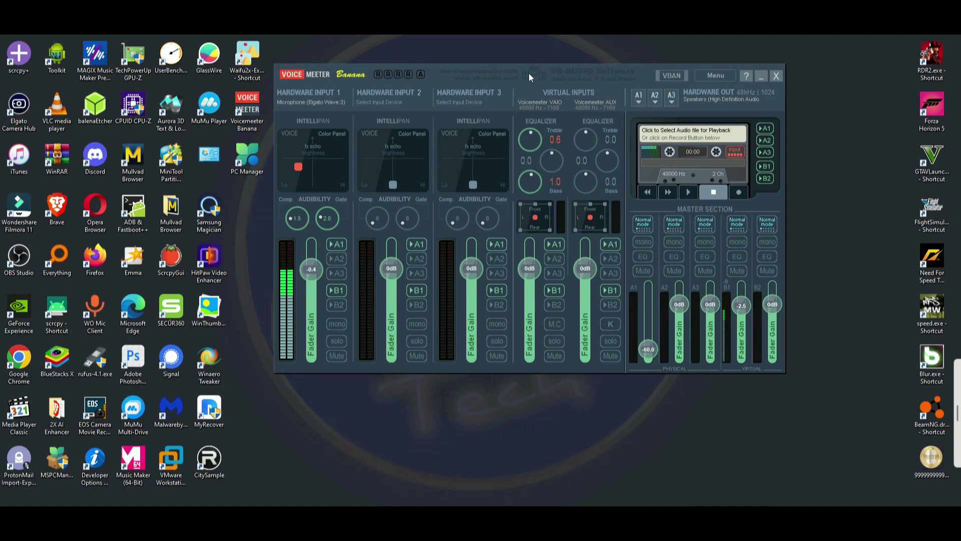
pyautogui.moveTo(529, 73); pyautogui.dragTo(533, 70)
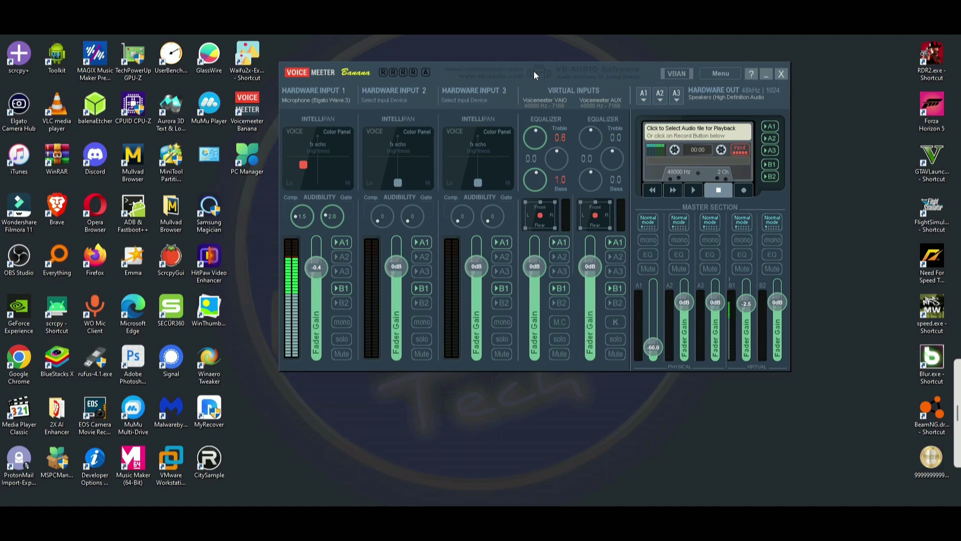
pyautogui.click(721, 74)
pyautogui.click(754, 265)
# - In System Settings / Options, turn on Patch Insert for in1 Left and in1 Right, then move the window aside
pyautogui.click(722, 74)
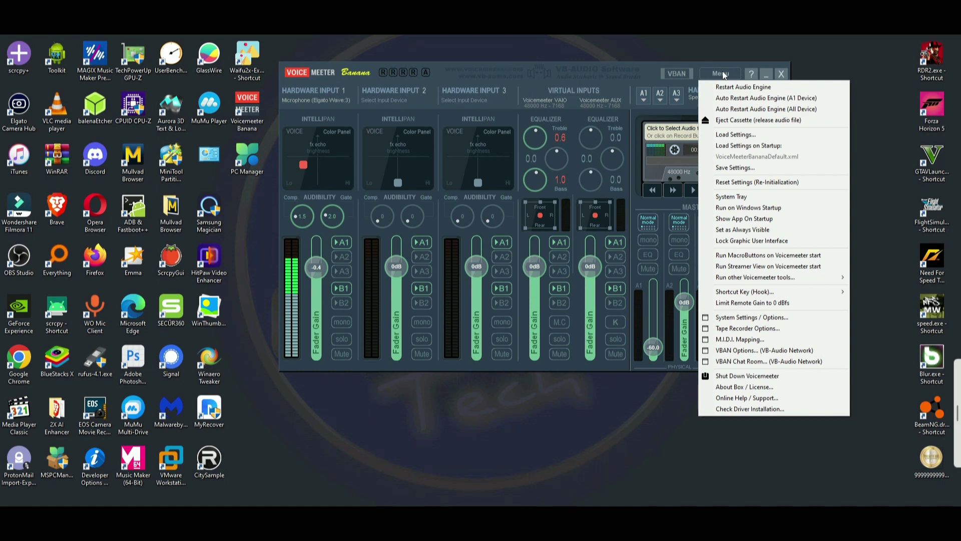
pyautogui.click(736, 321)
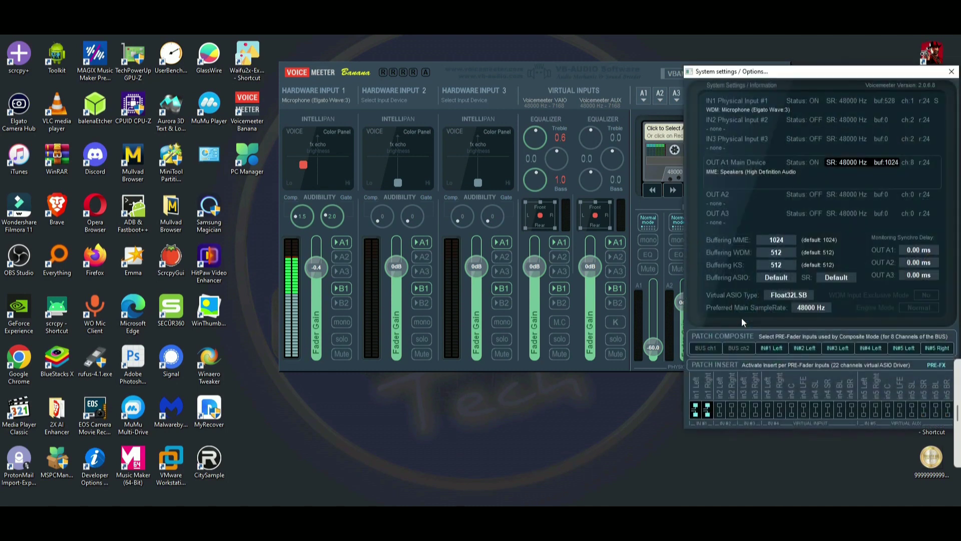
pyautogui.click(708, 409)
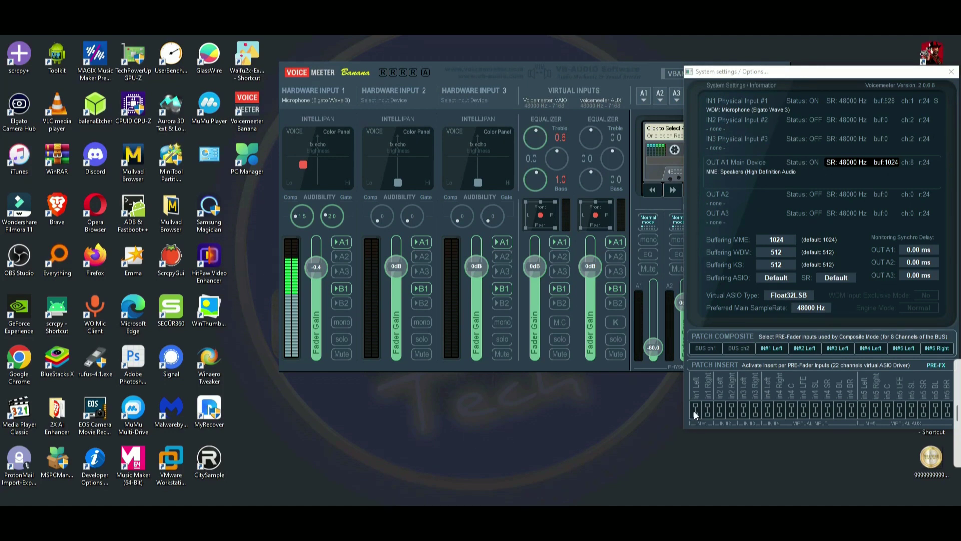
pyautogui.click(694, 409)
pyautogui.click(707, 411)
pyautogui.moveTo(818, 75); pyautogui.dragTo(732, 61)
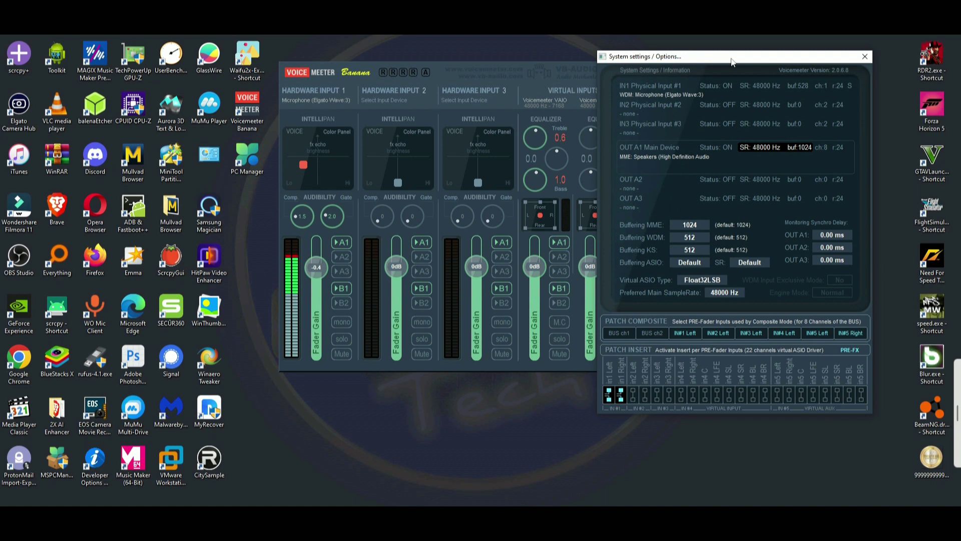
# - Shift the mixer left to expose its master section, place System Settings beside it, and bring OBS Studio forward
pyautogui.moveTo(732, 61); pyautogui.dragTo(741, 58)
pyautogui.moveTo(537, 71); pyautogui.dragTo(339, 67)
pyautogui.moveTo(710, 55)
pyautogui.mouseDown()
pyautogui.moveTo(708, 45)
pyautogui.moveTo(708, 54)
pyautogui.mouseUp()
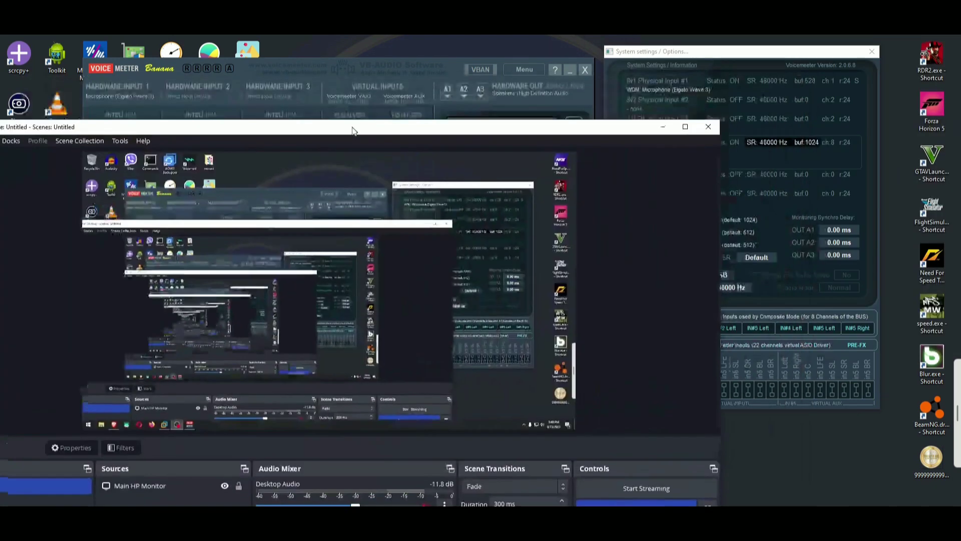
pyautogui.moveTo(353, 128); pyautogui.dragTo(523, 49)
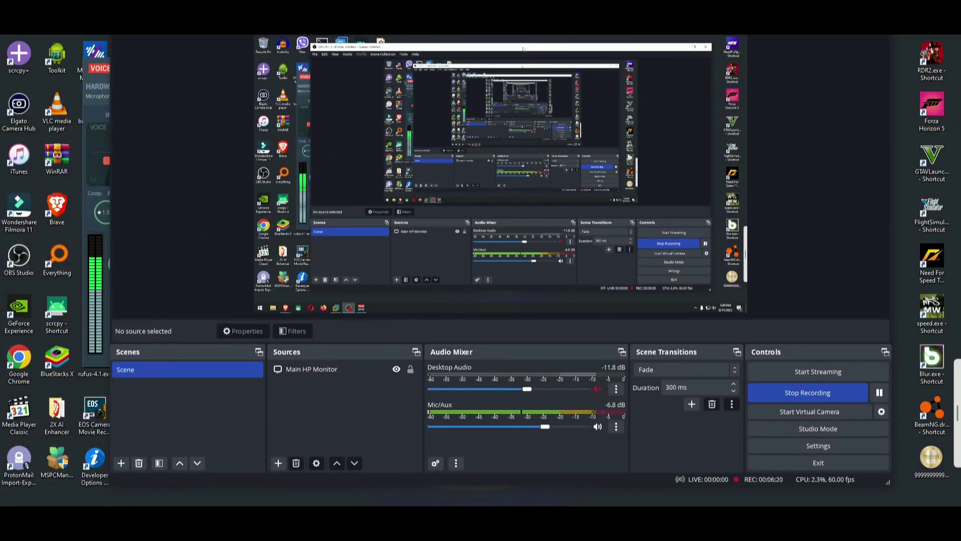
# - Check that the Mic/Aux source's device is VoiceMeeter Output in its Properties, then minimise OBS
pyautogui.click(615, 427)
pyautogui.click(643, 401)
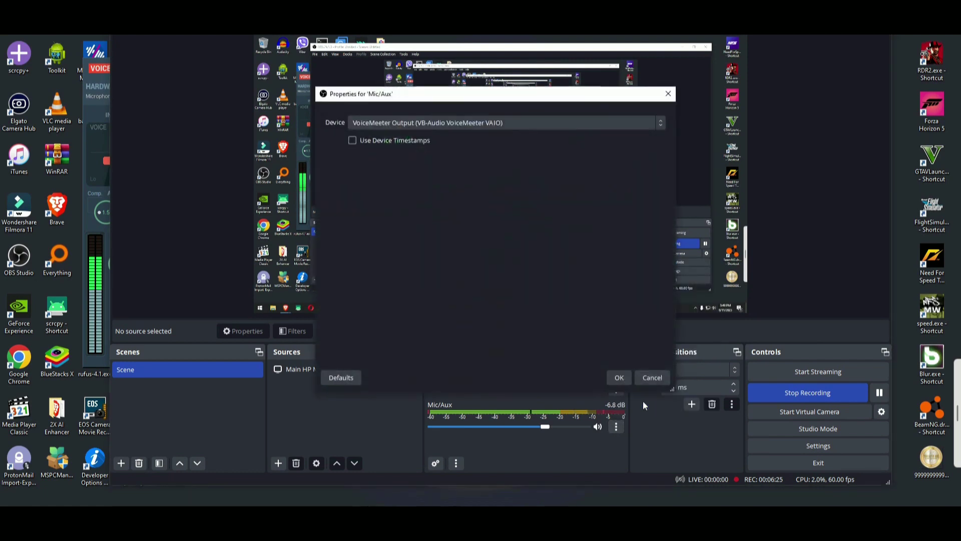
pyautogui.click(467, 122)
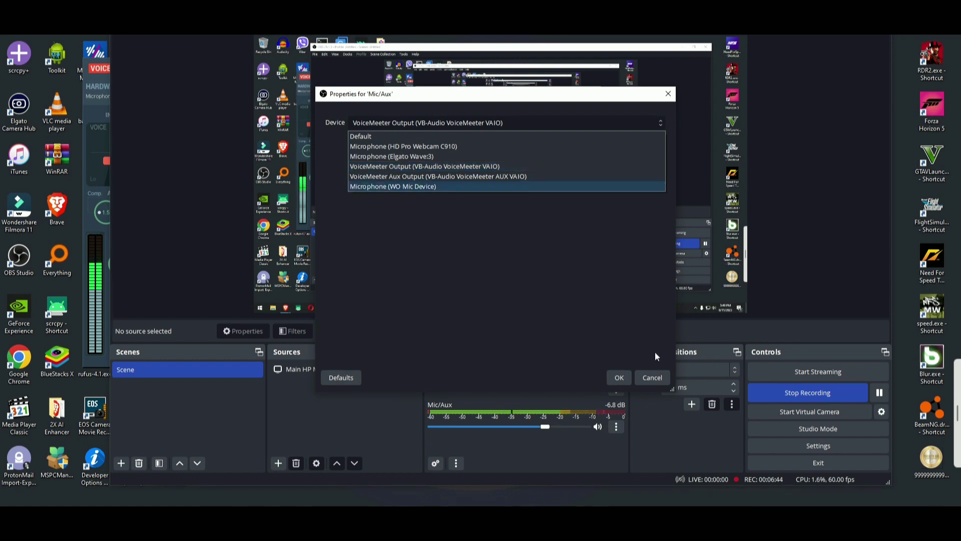
pyautogui.click(651, 377)
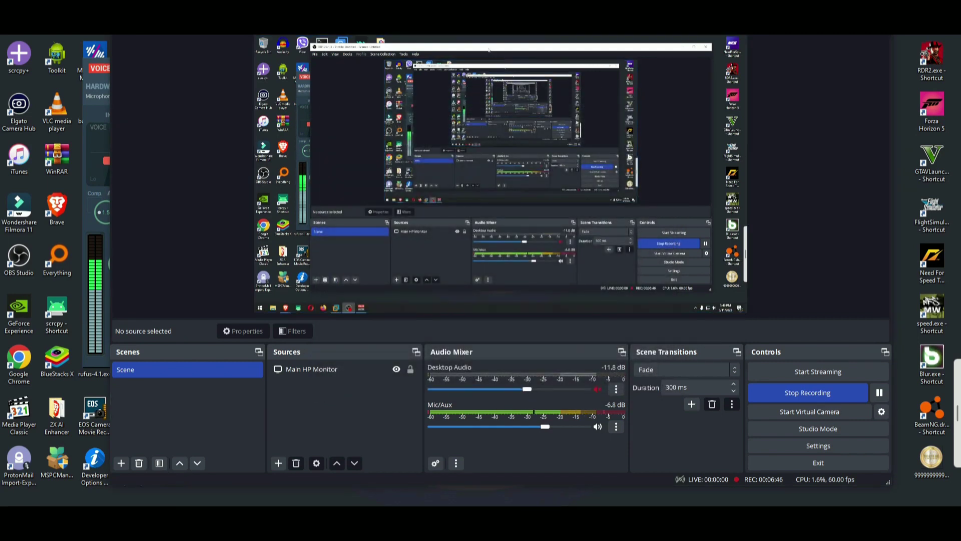
pyautogui.press('super+Down')
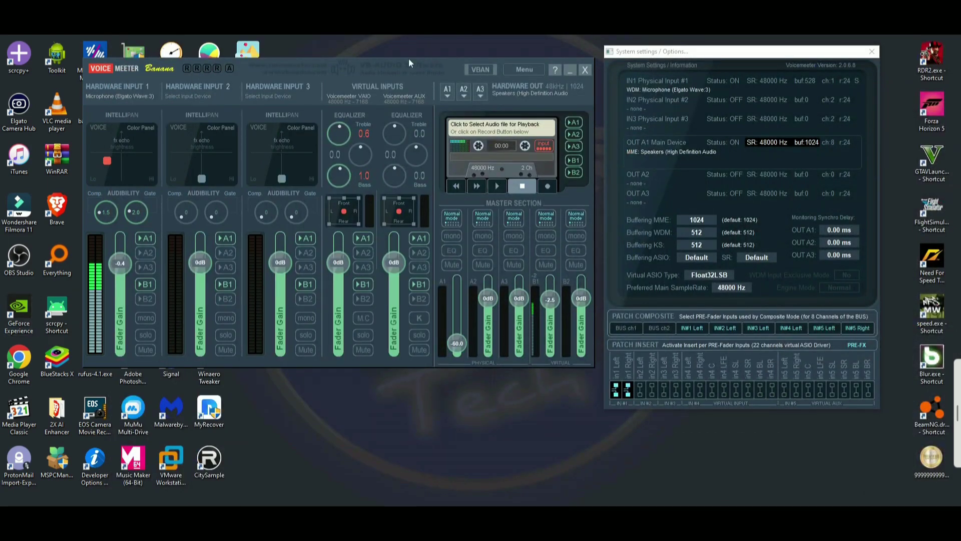
# - Close System Settings, lower Hardware Input 1's Intellipan voice point, and reset its gate to 0
pyautogui.click(872, 51)
pyautogui.moveTo(351, 62); pyautogui.dragTo(544, 64)
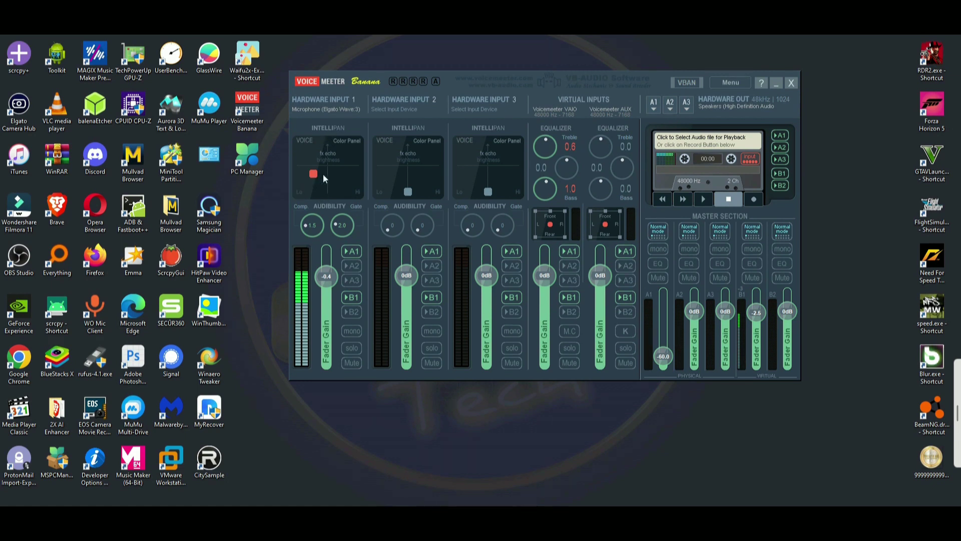
pyautogui.moveTo(313, 174); pyautogui.dragTo(328, 196)
pyautogui.doubleClick(341, 224)
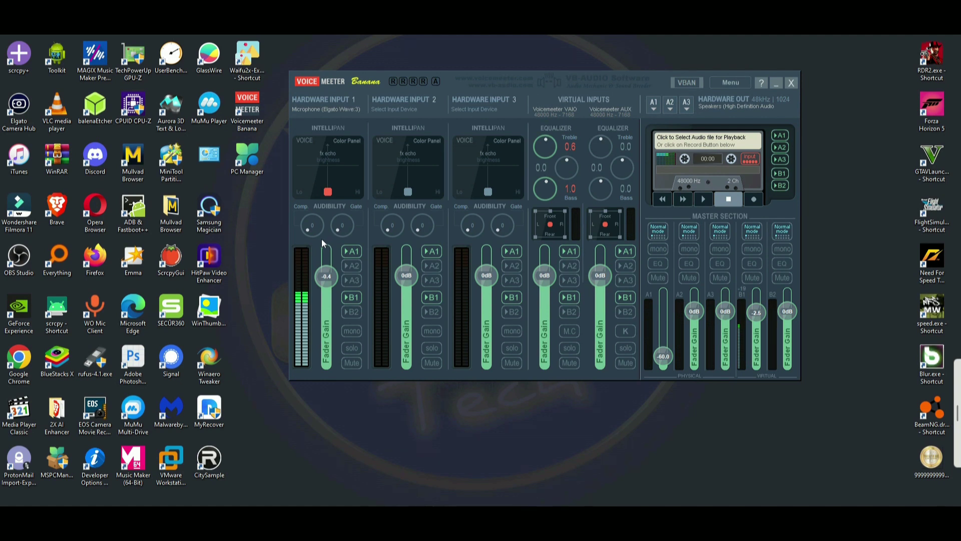
# - Raise Hardware Input 1's compressor to 1.5 and nudge the Intellipan voice point up and left
pyautogui.moveTo(306, 228); pyautogui.dragTo(301, 173)
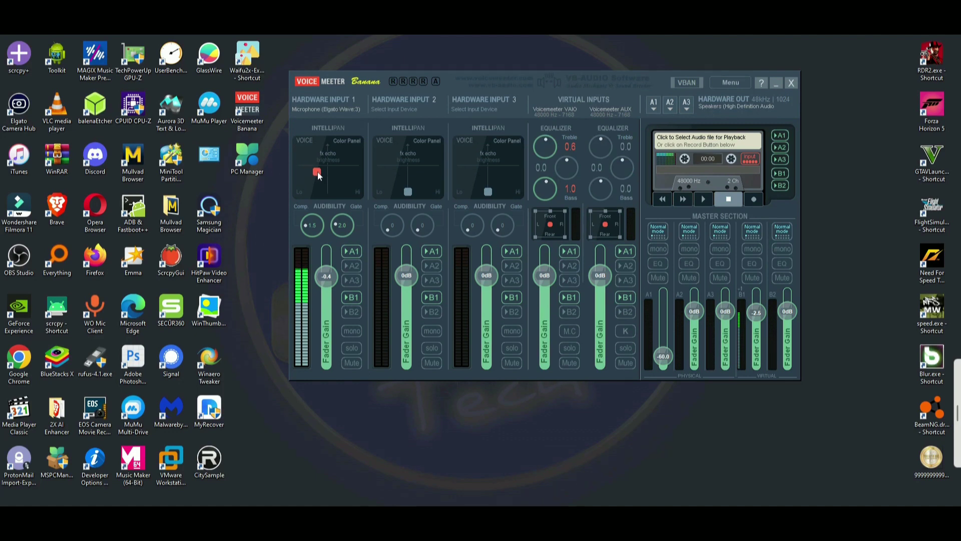
pyautogui.moveTo(318, 172); pyautogui.dragTo(316, 171)
# - Shift the mixer slightly left, raise the A1 master fader, then mute the A1 output
pyautogui.moveTo(576, 85); pyautogui.dragTo(559, 84)
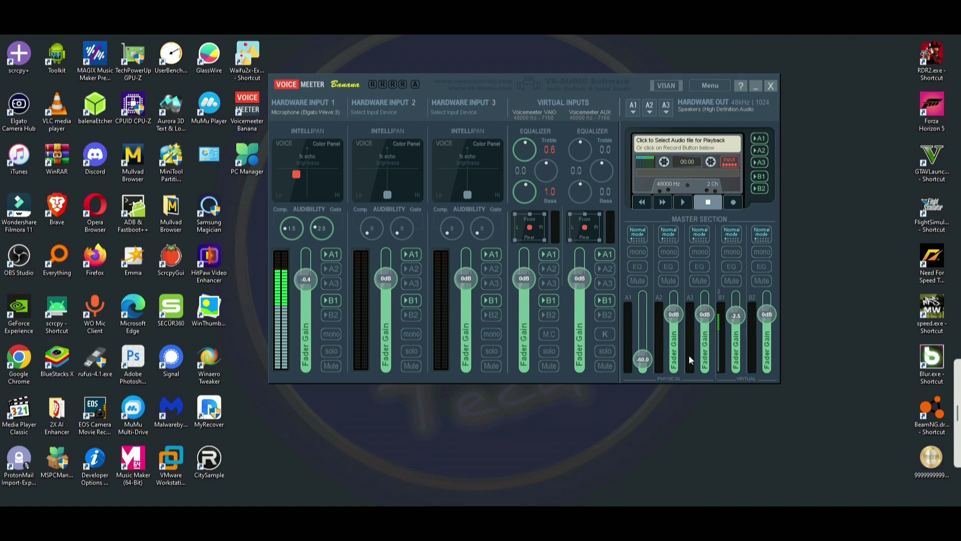
pyautogui.moveTo(643, 365); pyautogui.dragTo(638, 348)
pyautogui.click(638, 281)
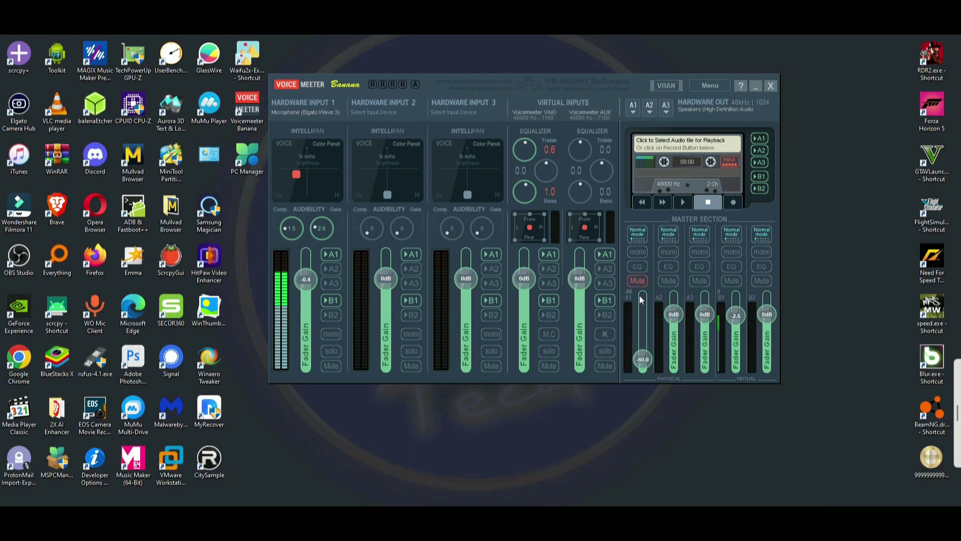